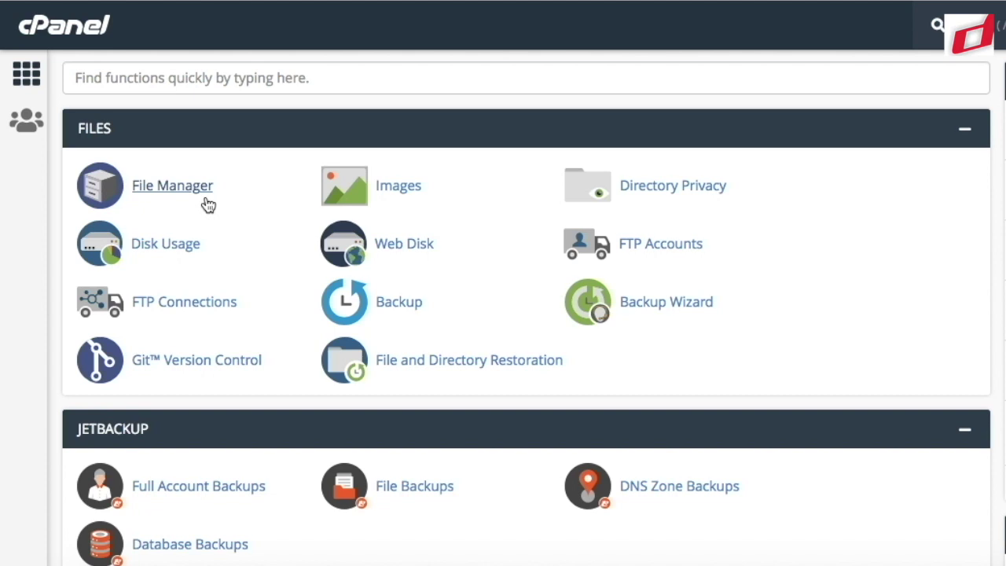
- Open File Manager in a new browser tab and display the contents of the public_html folder
{"action": "right_click", "coordinate": [163, 194]}
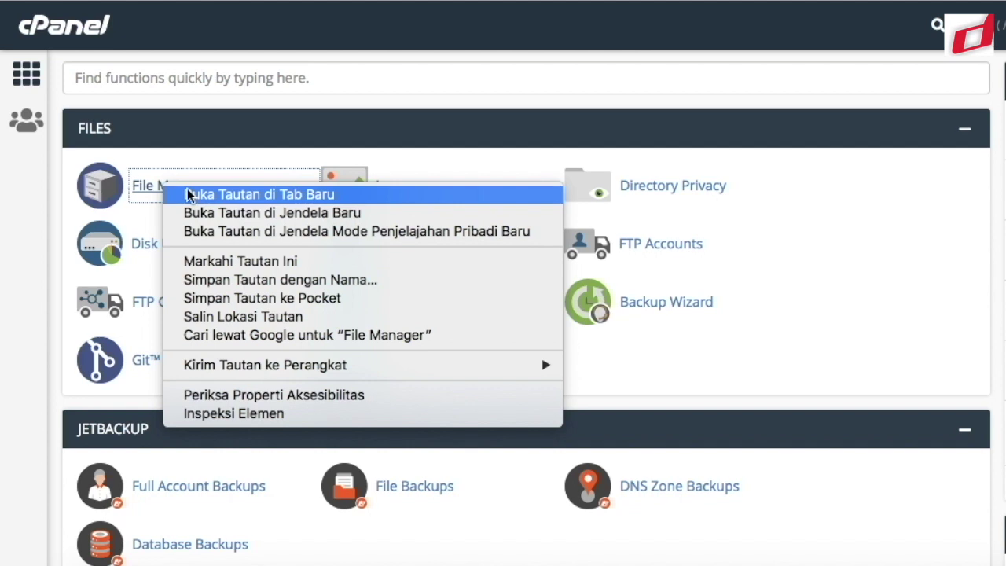
{"action": "left_click", "coordinate": [188, 195]}
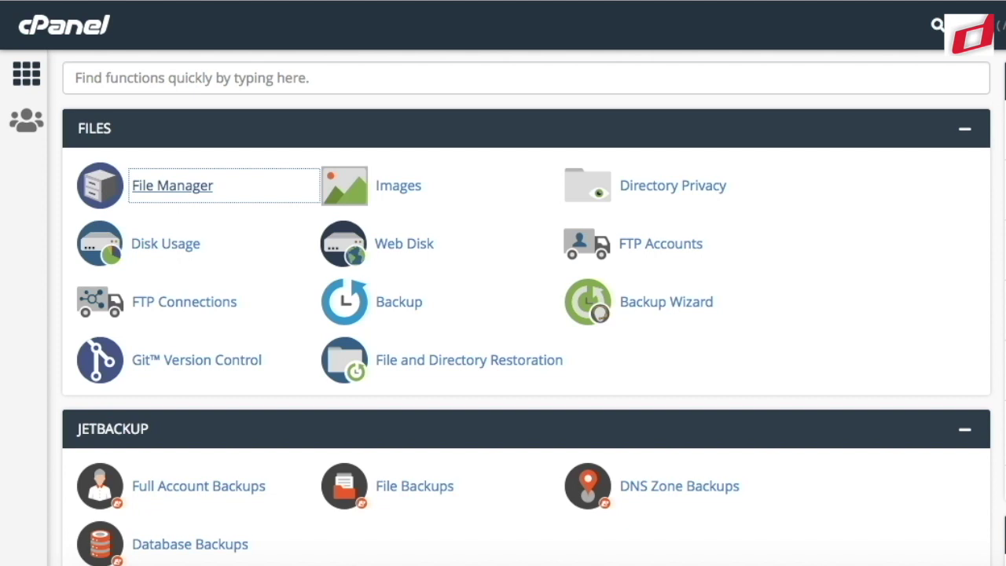
{"action": "key", "text": "ctrl+Tab"}
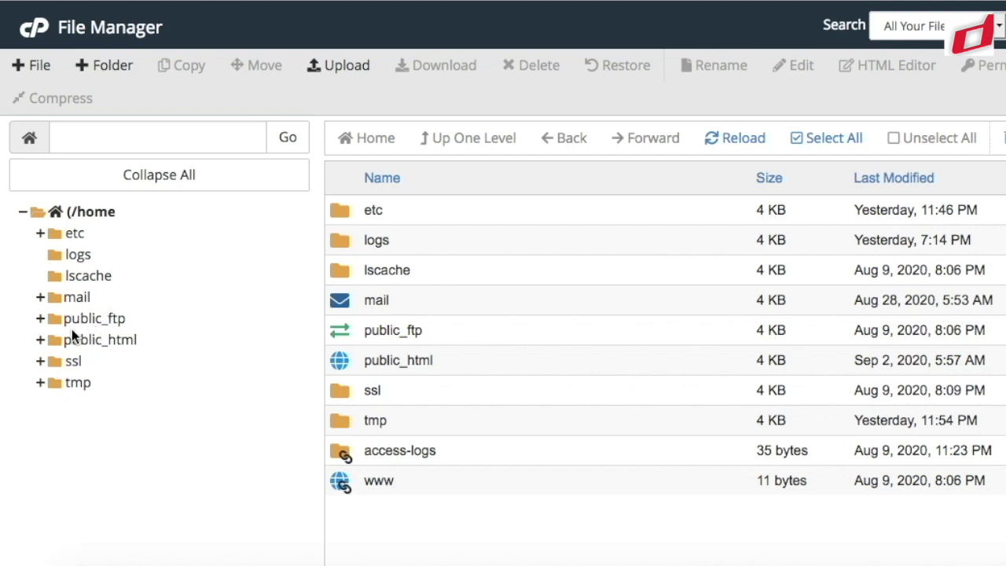
{"action": "left_click", "coordinate": [125, 343]}
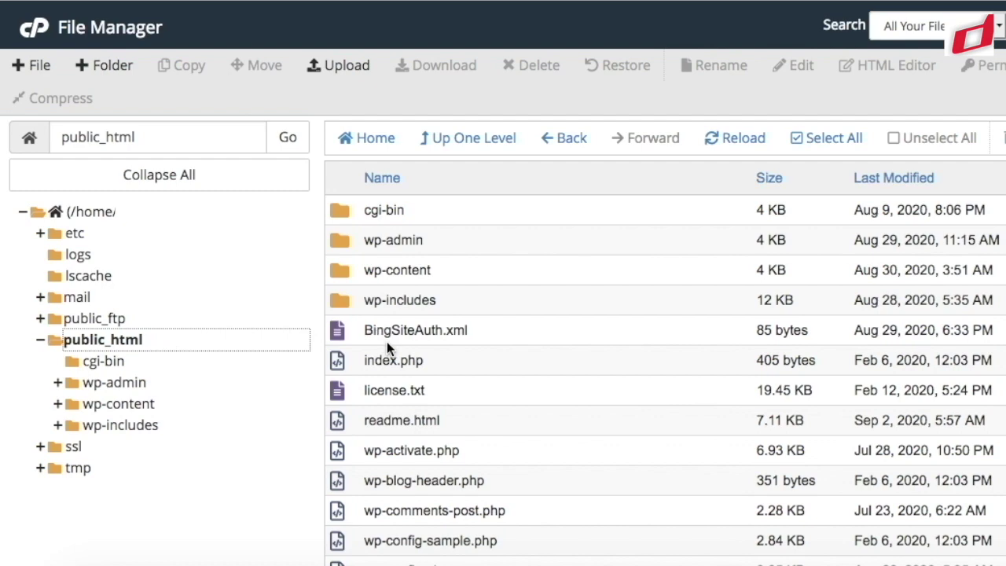
- Open wp-config.php from the public_html folder in the file editor
{"action": "scroll", "coordinate": [387, 343], "scroll_direction": "down", "scroll_amount": 2}
{"action": "scroll", "coordinate": [387, 341], "scroll_direction": "down", "scroll_amount": 5}
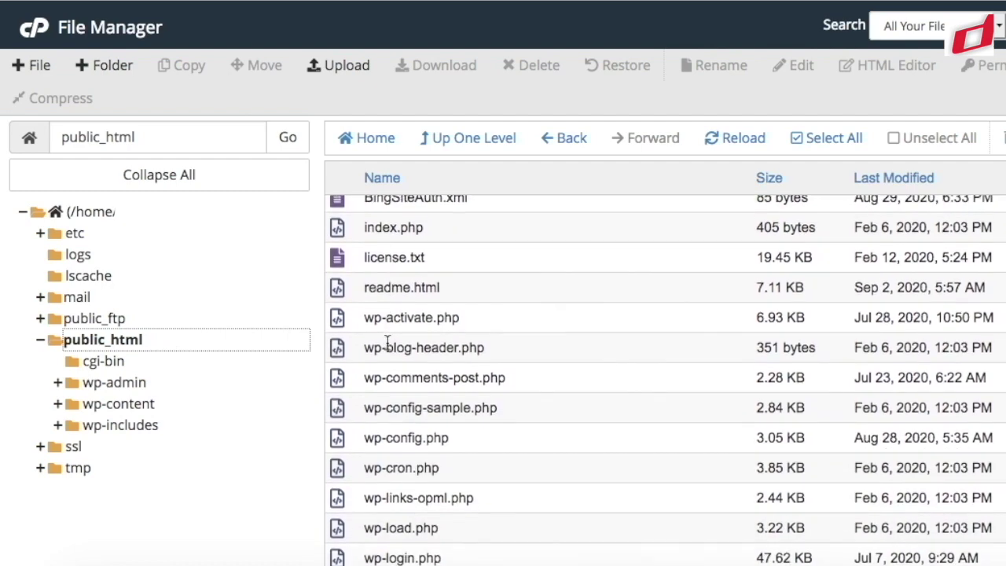
{"action": "scroll", "coordinate": [387, 341], "scroll_direction": "up", "scroll_amount": 2}
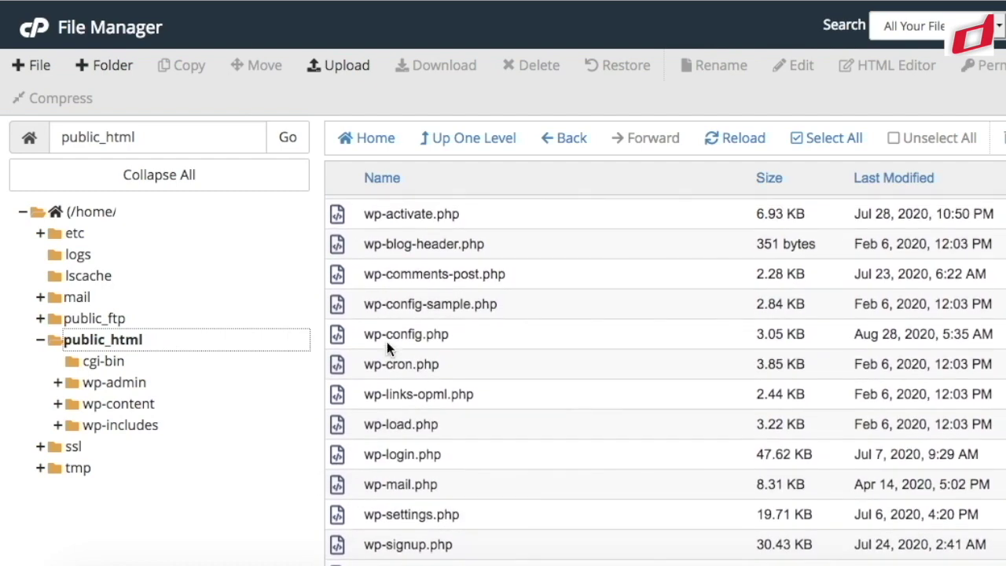
{"action": "scroll", "coordinate": [386, 341], "scroll_direction": "up", "scroll_amount": 3}
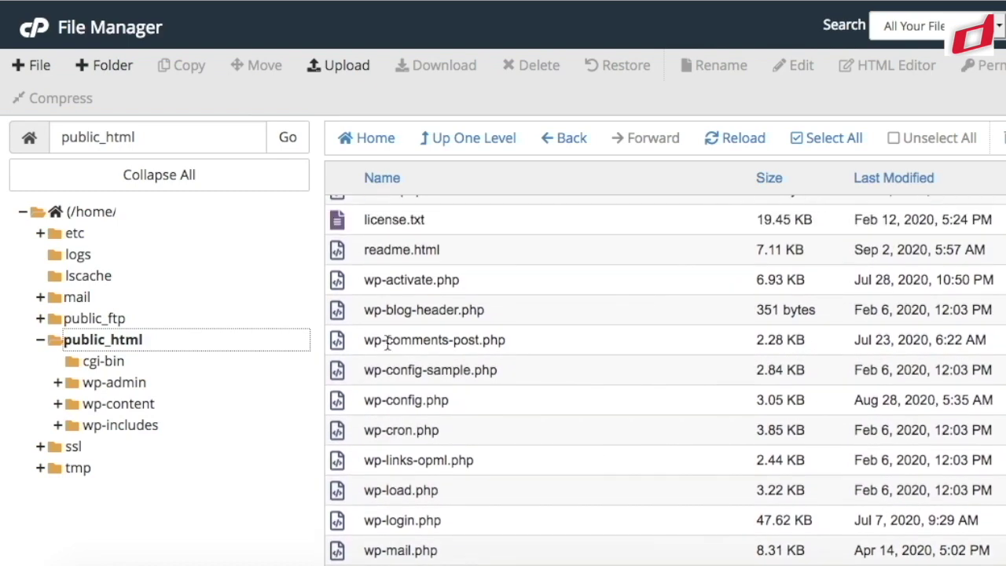
{"action": "scroll", "coordinate": [387, 341], "scroll_direction": "down", "scroll_amount": 4}
{"action": "scroll", "coordinate": [386, 341], "scroll_direction": "down", "scroll_amount": 1}
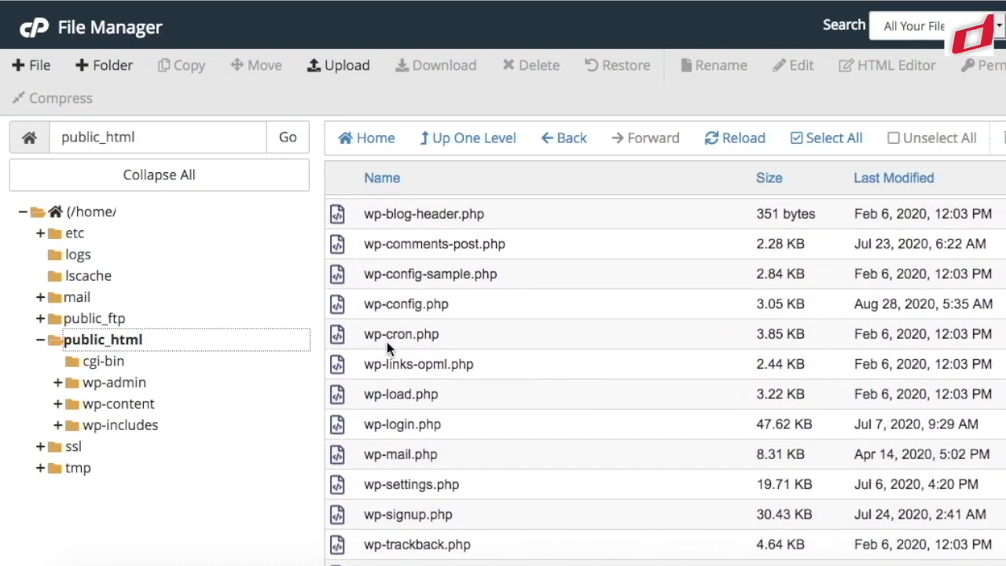
{"action": "scroll", "coordinate": [386, 341], "scroll_direction": "down", "scroll_amount": 1}
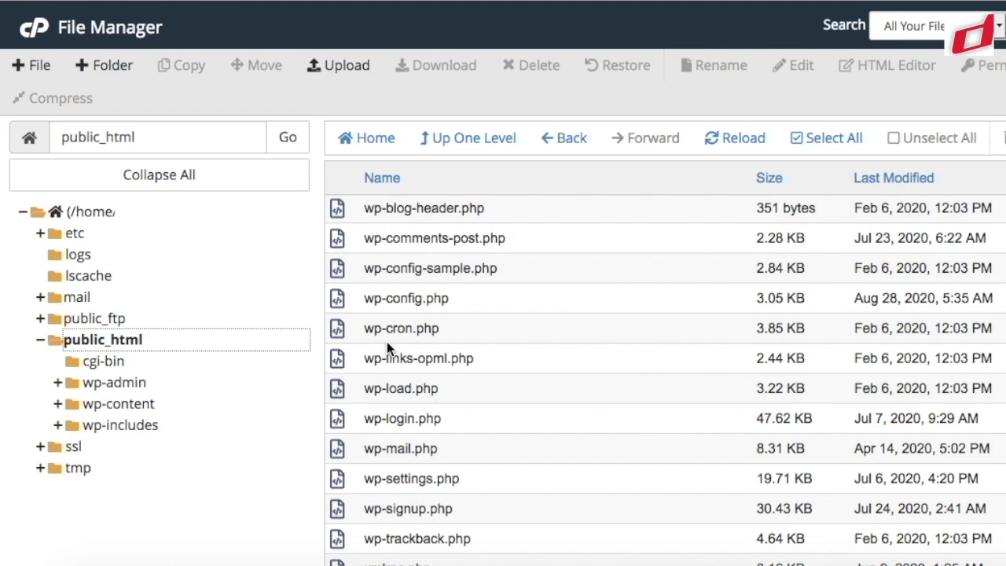
{"action": "scroll", "coordinate": [387, 340], "scroll_direction": "up", "scroll_amount": 2}
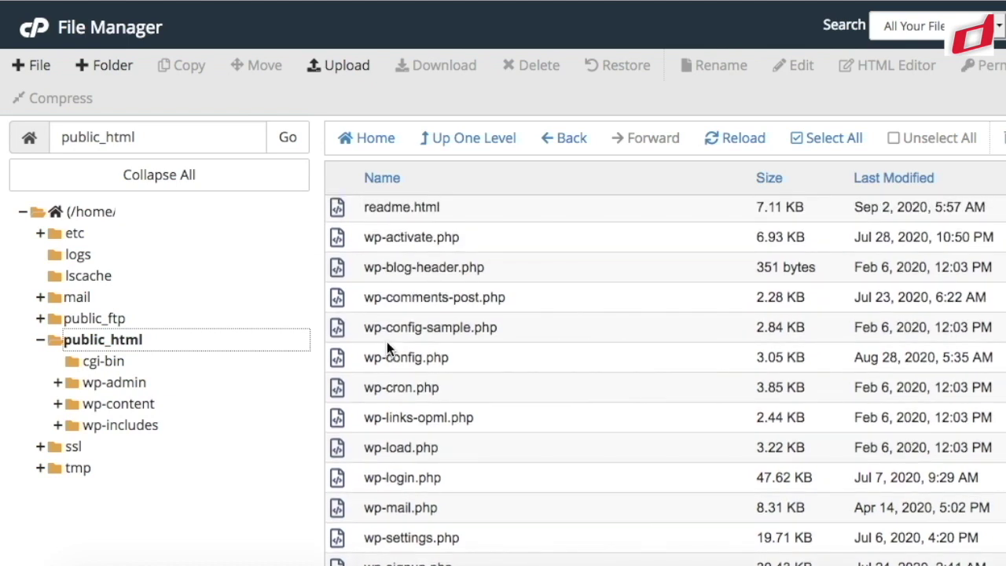
{"action": "left_click", "coordinate": [482, 361]}
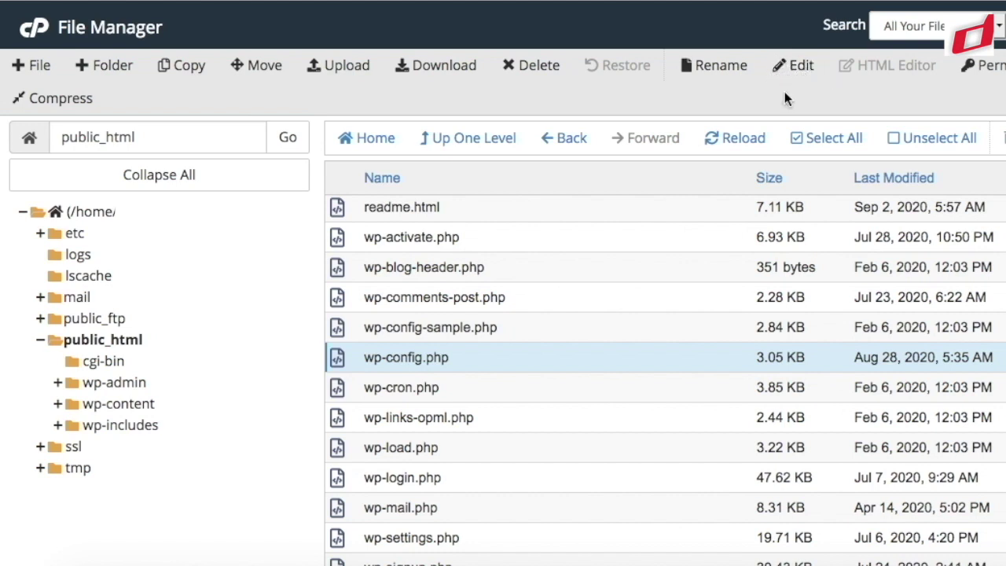
{"action": "right_click", "coordinate": [520, 363]}
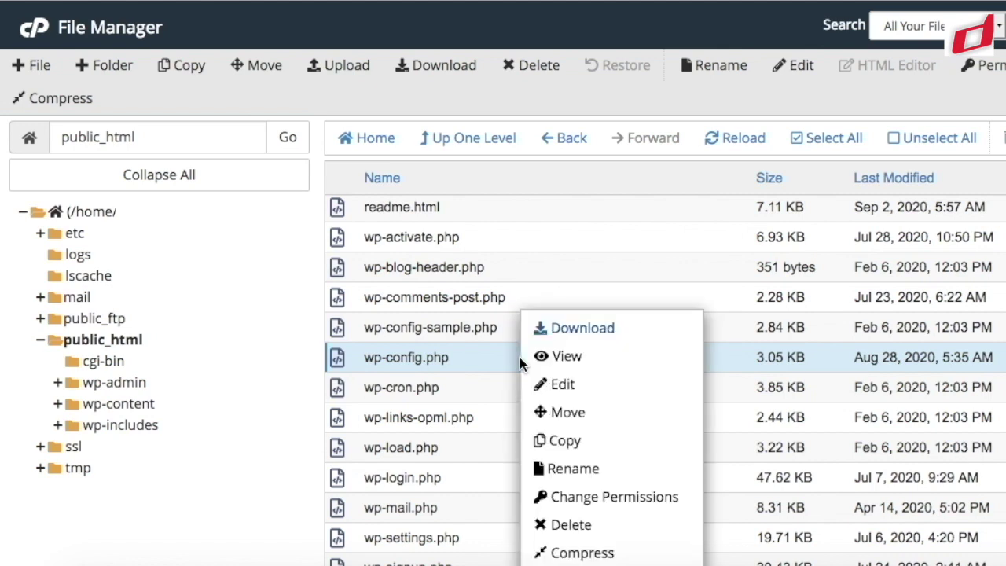
{"action": "left_click", "coordinate": [573, 388]}
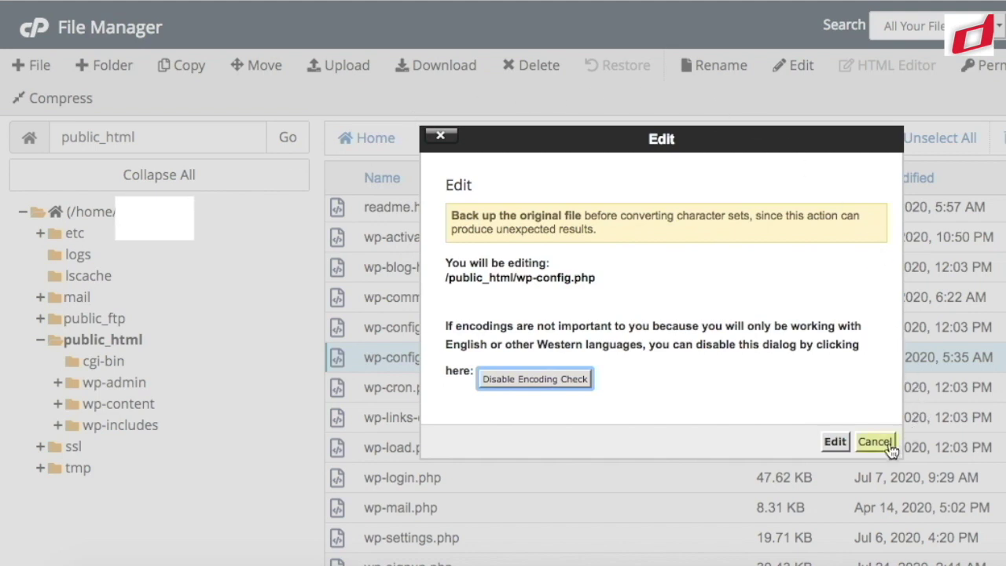
{"action": "left_click", "coordinate": [835, 446]}
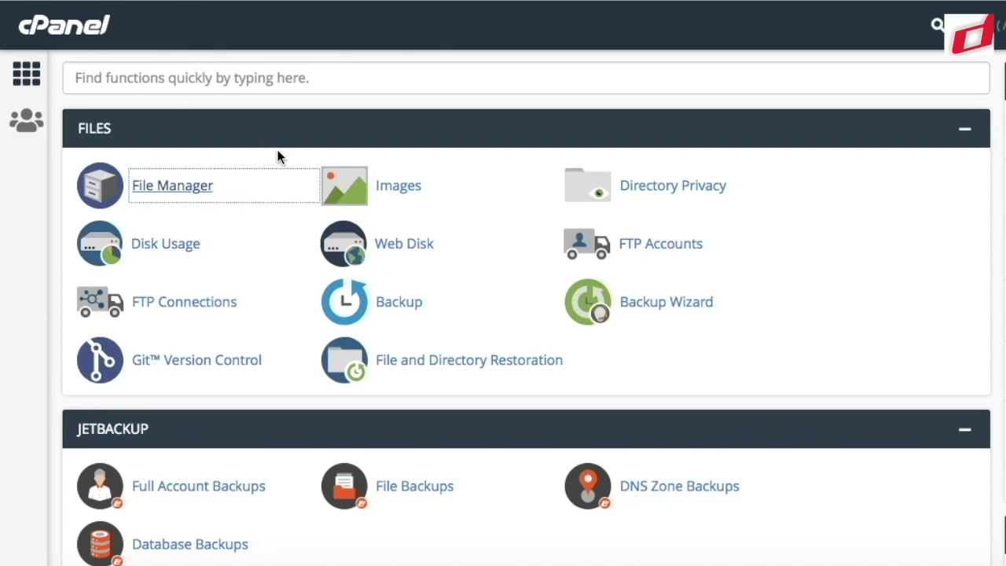
- Return to the cPanel home page and open phpMyAdmin from the Databases section in a new browser tab
{"action": "left_click", "coordinate": [24, 263]}
{"action": "scroll", "coordinate": [268, 297], "scroll_direction": "down", "scroll_amount": 1}
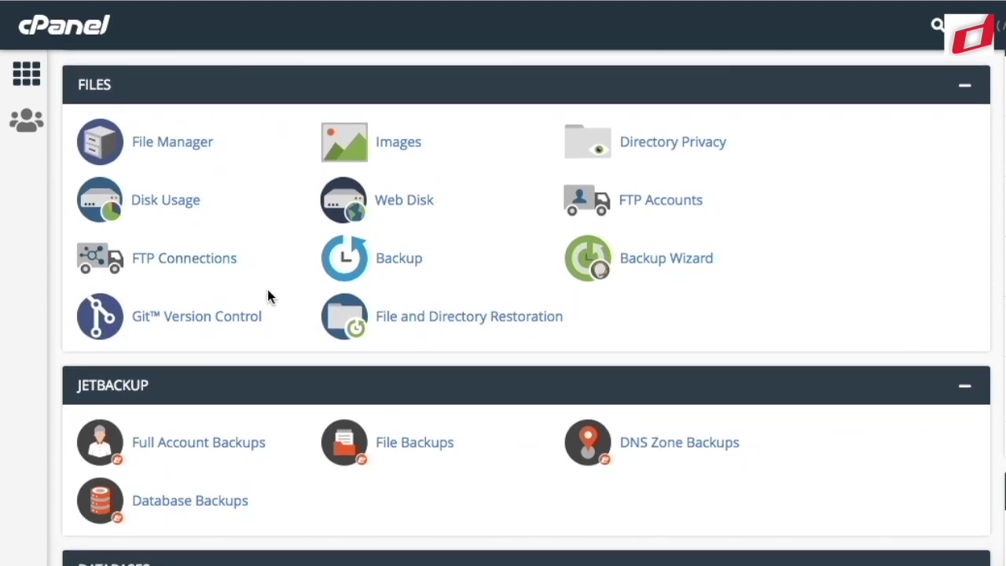
{"action": "scroll", "coordinate": [268, 292], "scroll_direction": "down", "scroll_amount": 3}
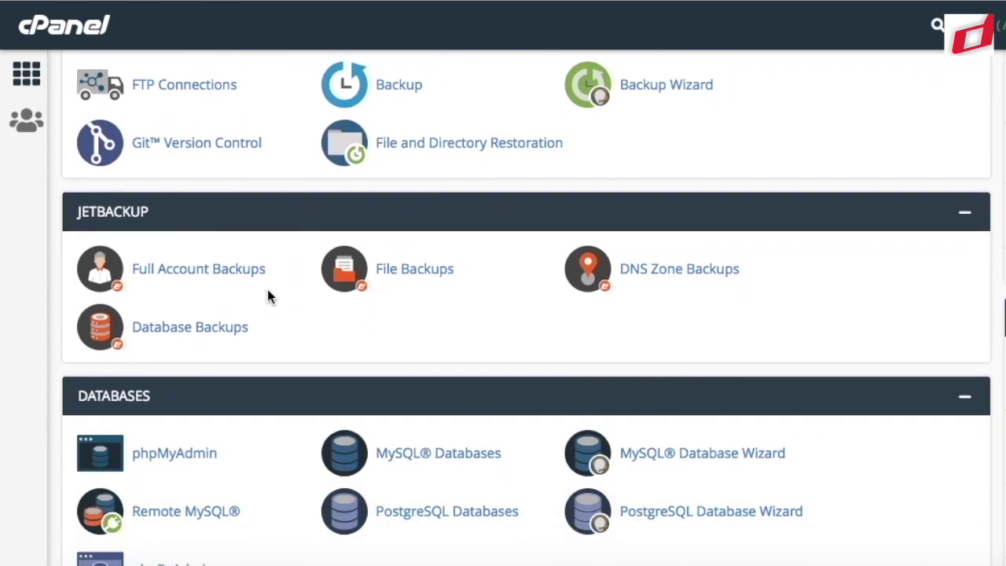
{"action": "scroll", "coordinate": [267, 296], "scroll_direction": "down", "scroll_amount": 1}
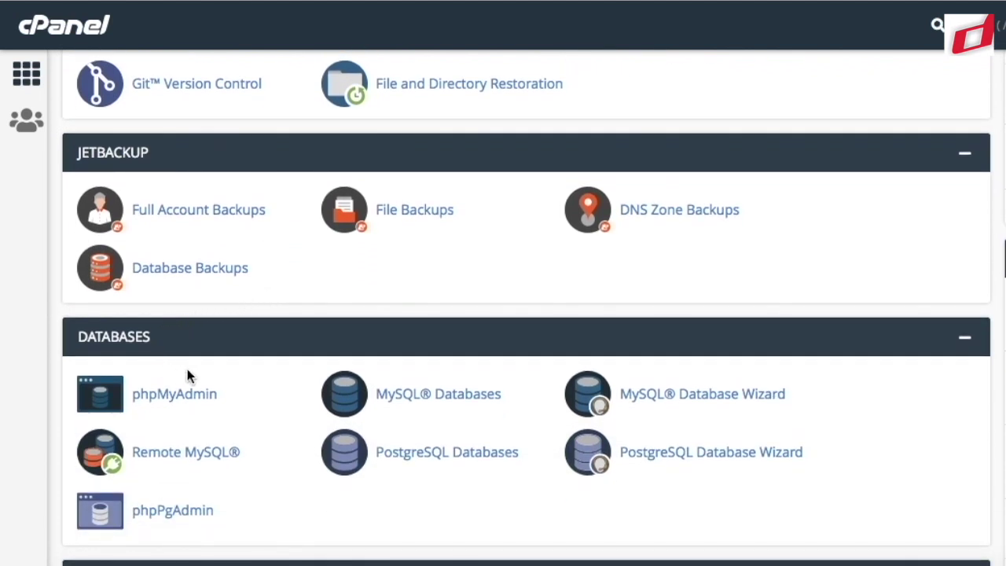
{"action": "scroll", "coordinate": [187, 375], "scroll_direction": "down", "scroll_amount": 2}
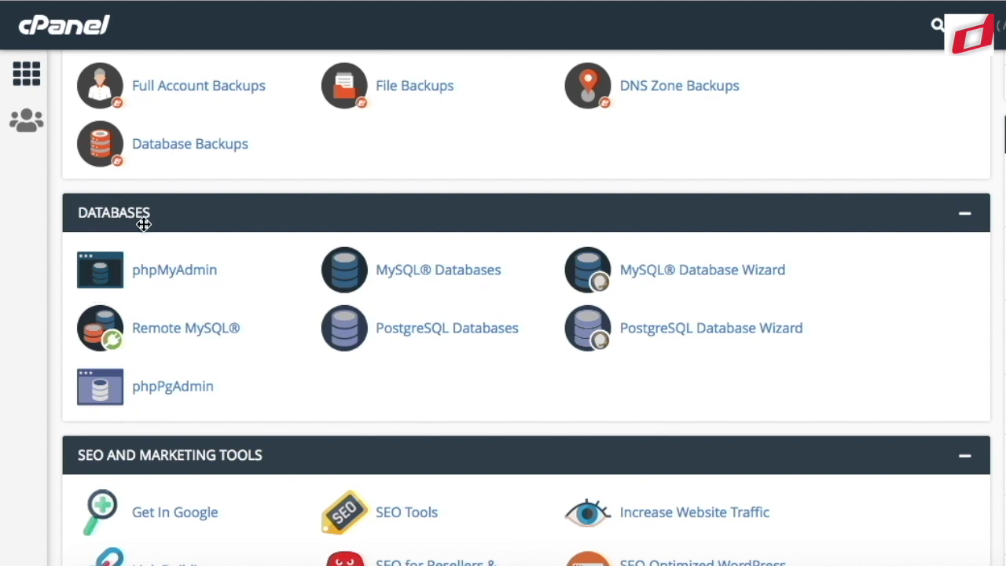
{"action": "right_click", "coordinate": [186, 281]}
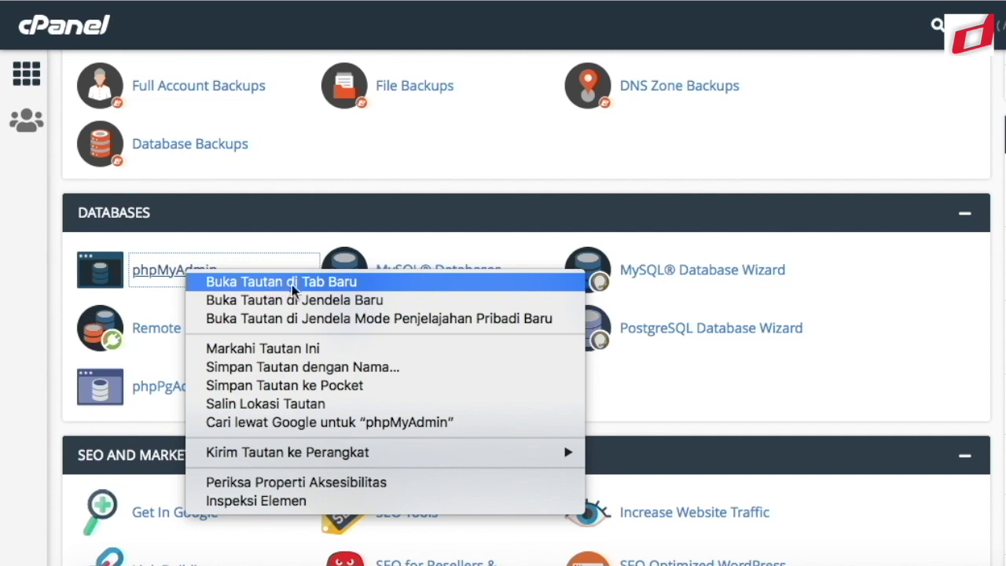
{"action": "left_click", "coordinate": [332, 287]}
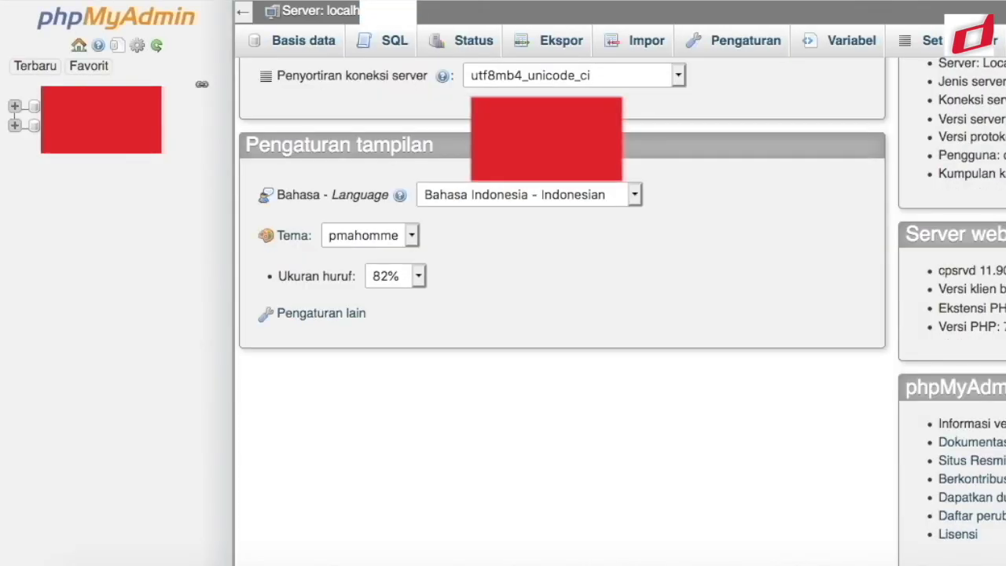
- Open the WordPress database ending in wp772 and browse its wp27_users table
{"action": "scroll", "coordinate": [561, 311], "scroll_direction": "up", "scroll_amount": 2}
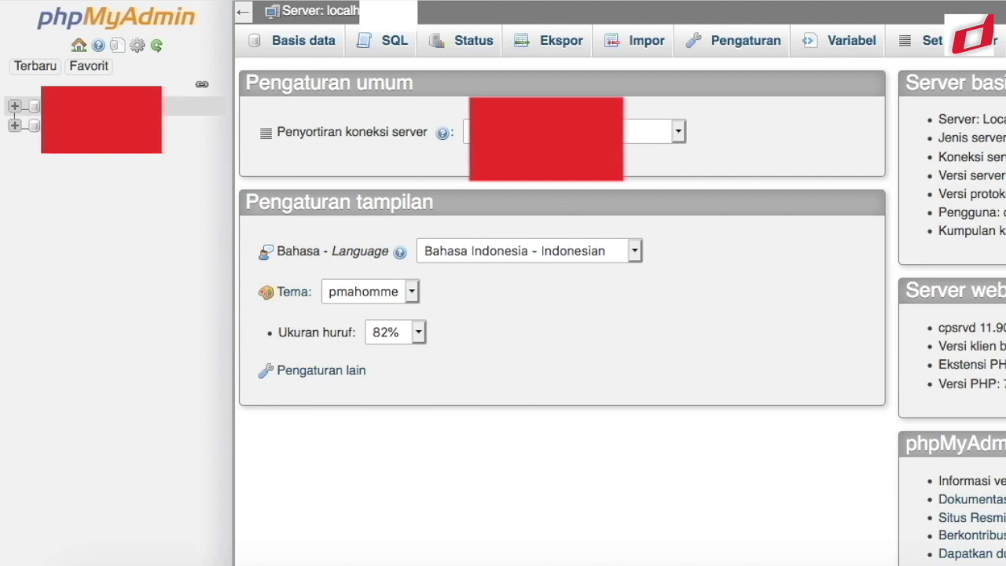
{"action": "left_click", "coordinate": [118, 106]}
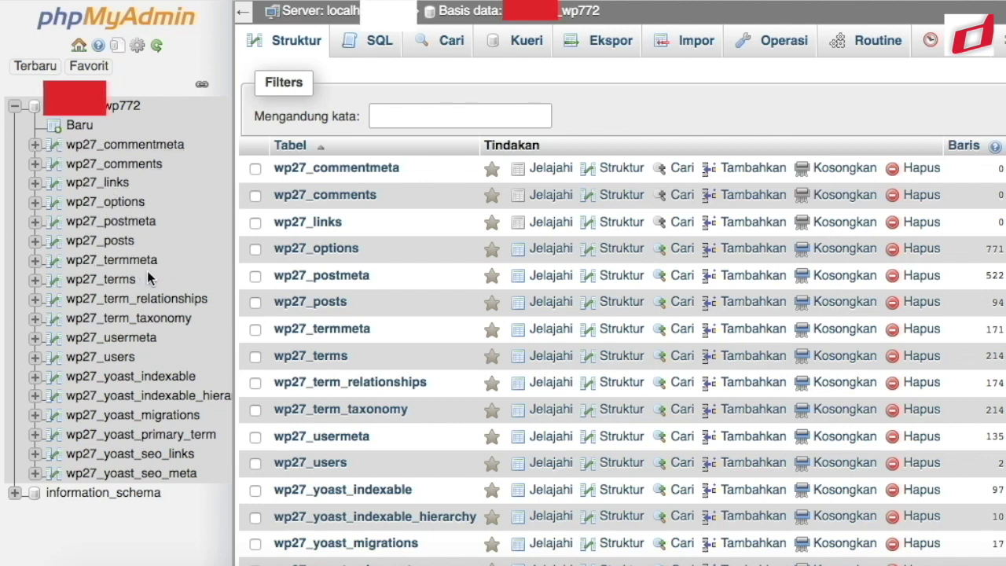
{"action": "left_click", "coordinate": [130, 363]}
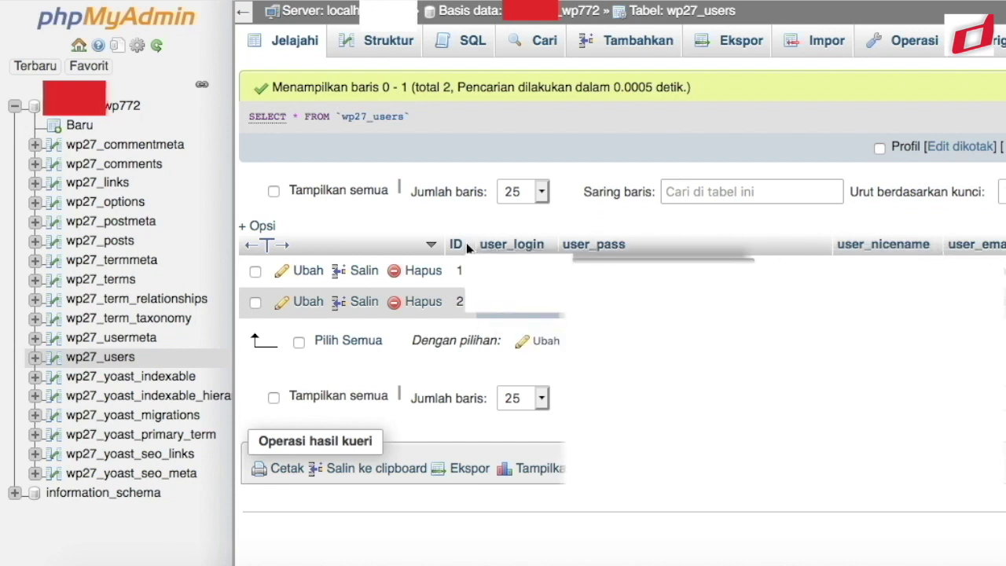
- Select the user record with ID 1 in wp27_users and open it for editing
{"action": "left_click_drag", "start_coordinate": [461, 242], "coordinate": [459, 243]}
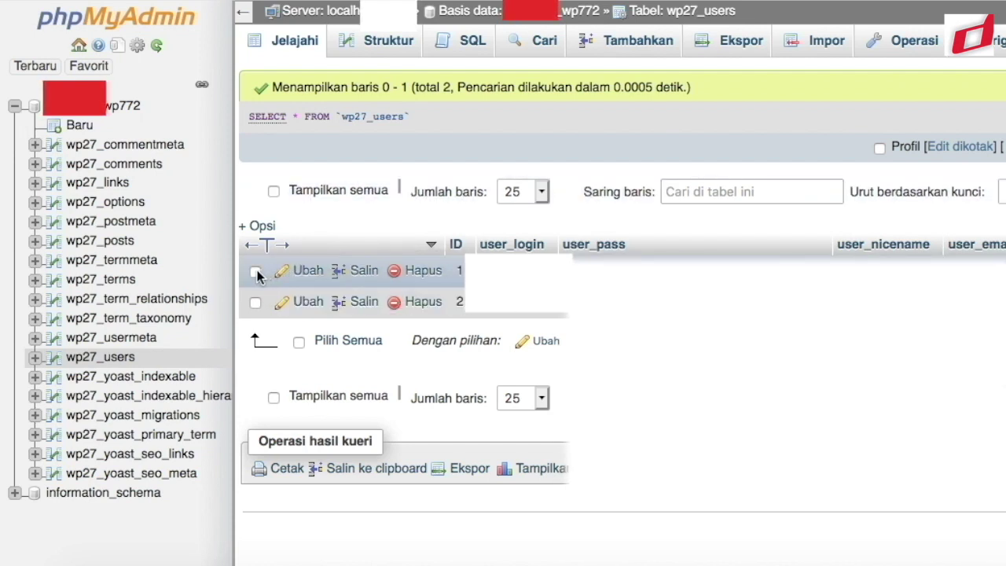
{"action": "left_click", "coordinate": [257, 274]}
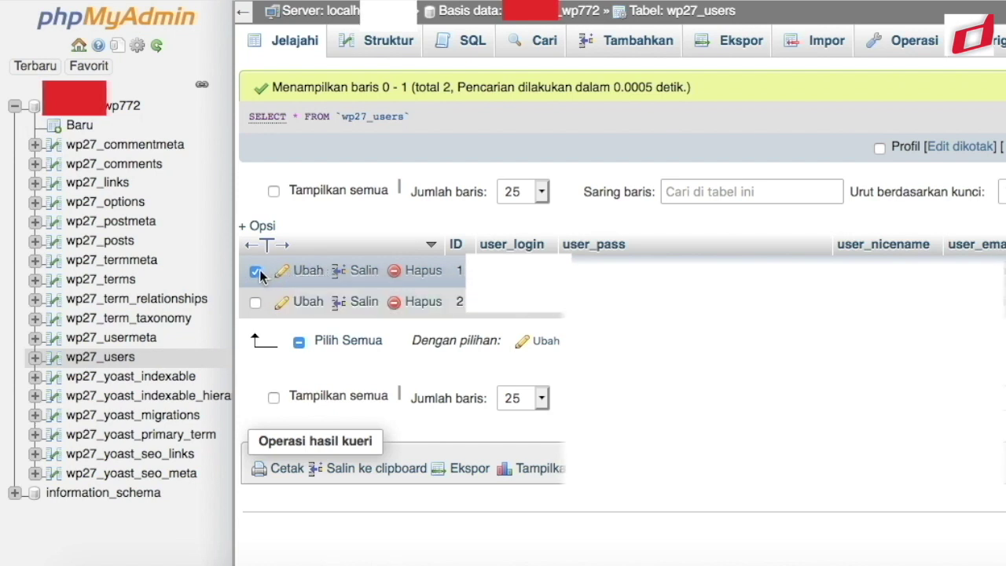
{"action": "left_click", "coordinate": [314, 278]}
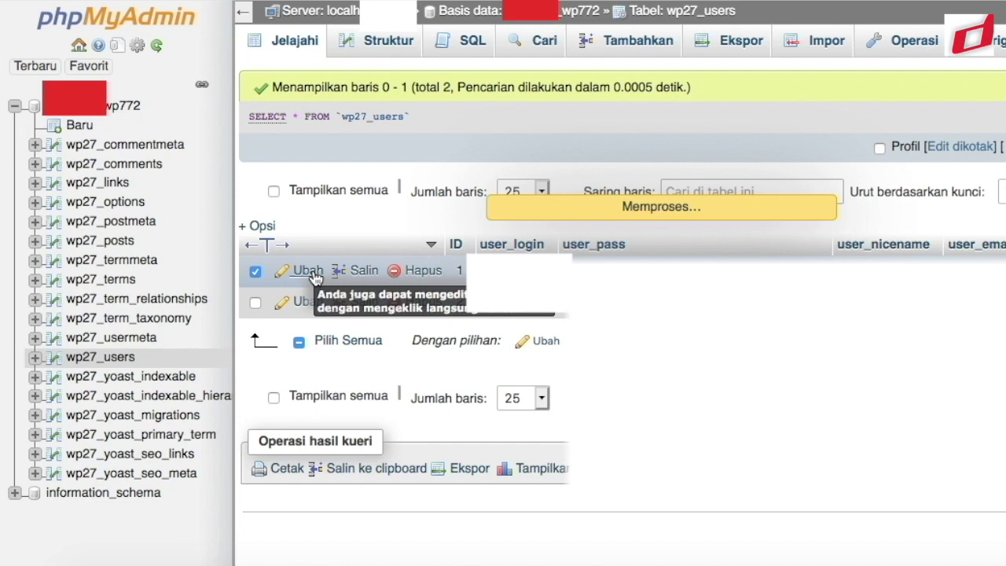
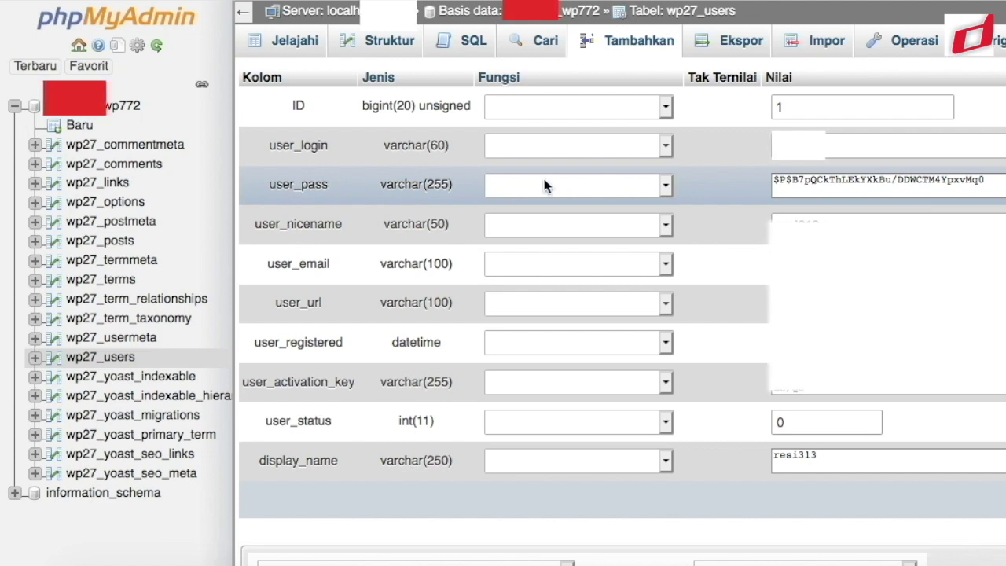
- Set the user_pass function to MD5 and clear the stored password value
{"action": "left_click", "coordinate": [665, 190]}
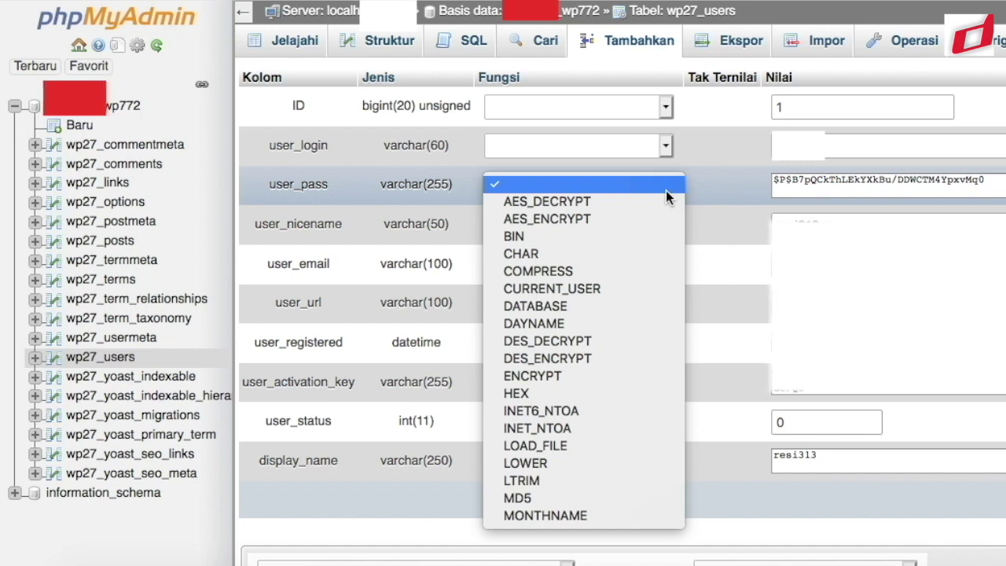
{"action": "scroll", "coordinate": [629, 364], "scroll_direction": "down", "scroll_amount": 2}
{"action": "scroll", "coordinate": [627, 363], "scroll_direction": "down", "scroll_amount": 3}
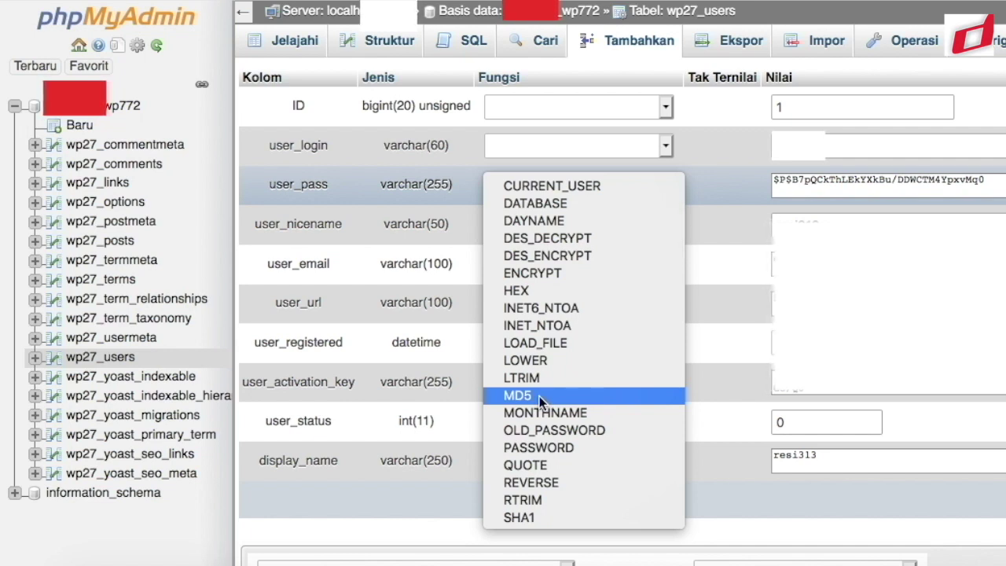
{"action": "left_click", "coordinate": [539, 396]}
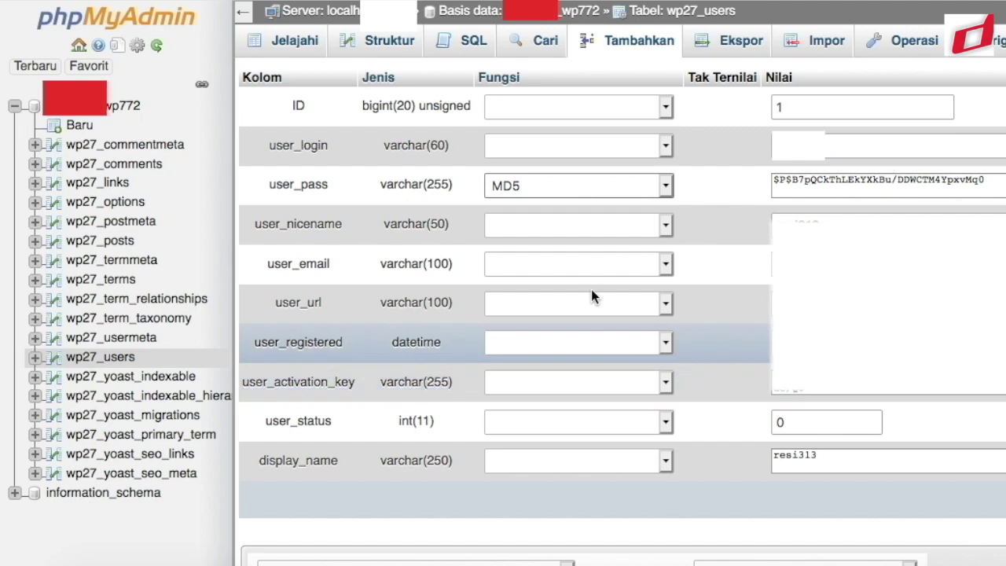
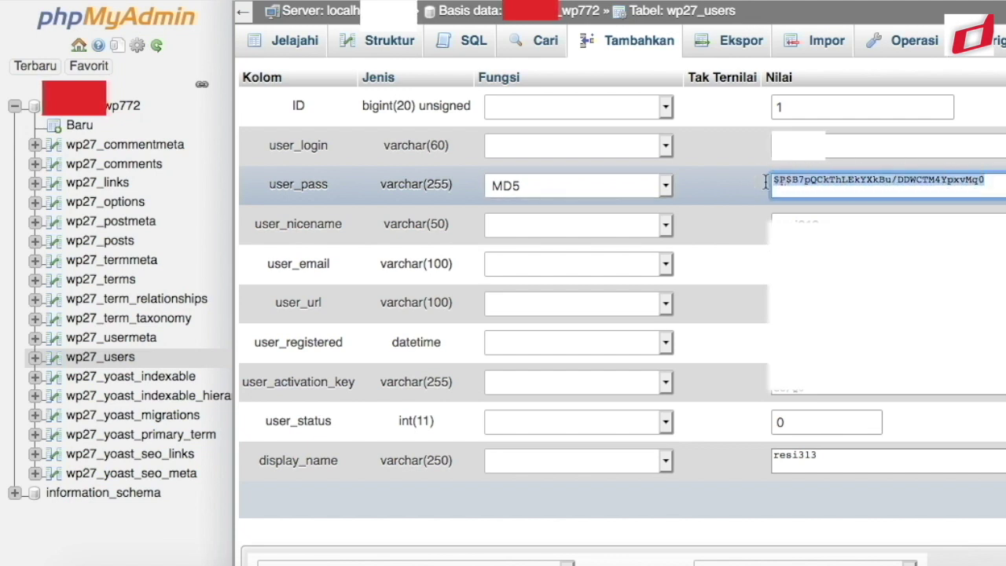
{"action": "key", "text": "BackSpace"}
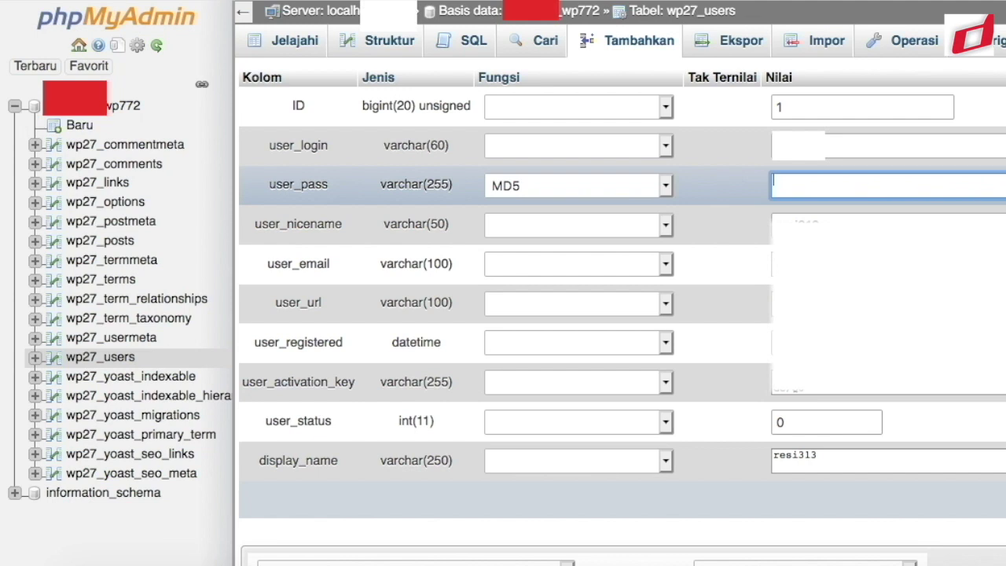